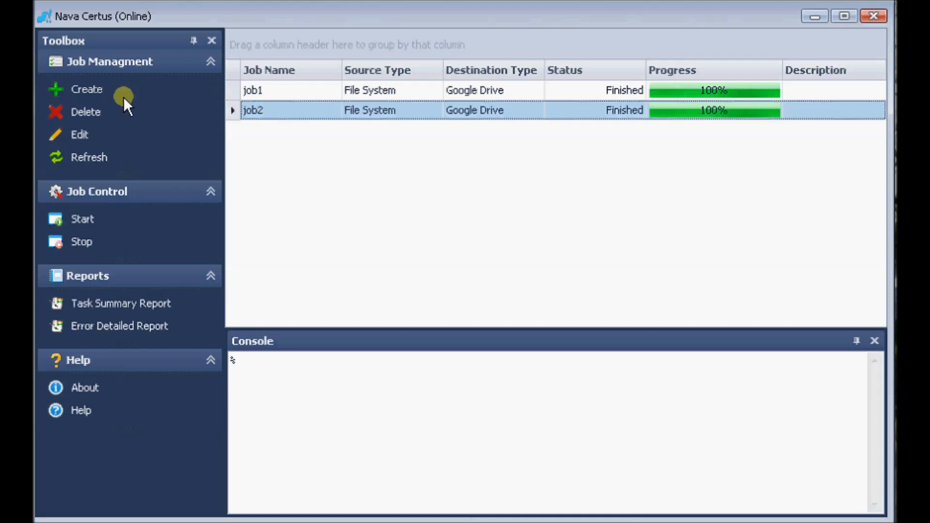
pyautogui.click(83, 116)
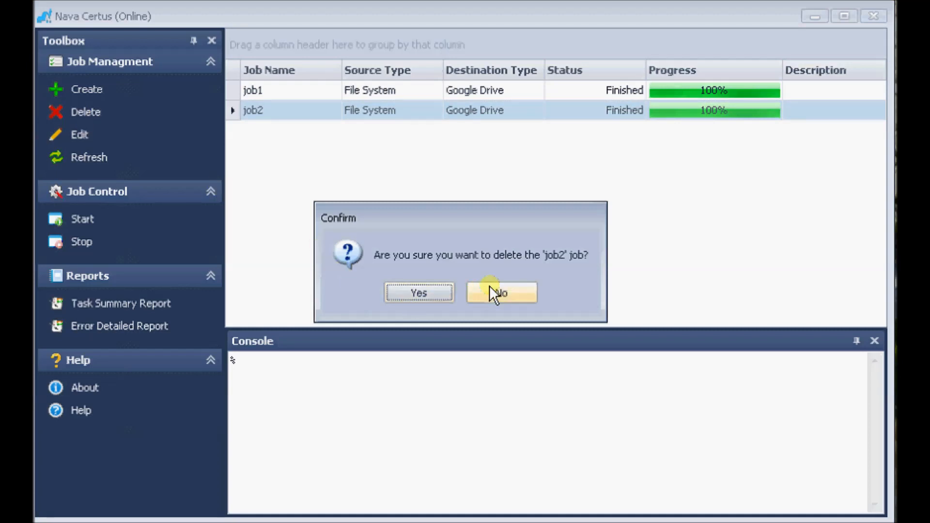
pyautogui.click(490, 291)
pyautogui.click(77, 135)
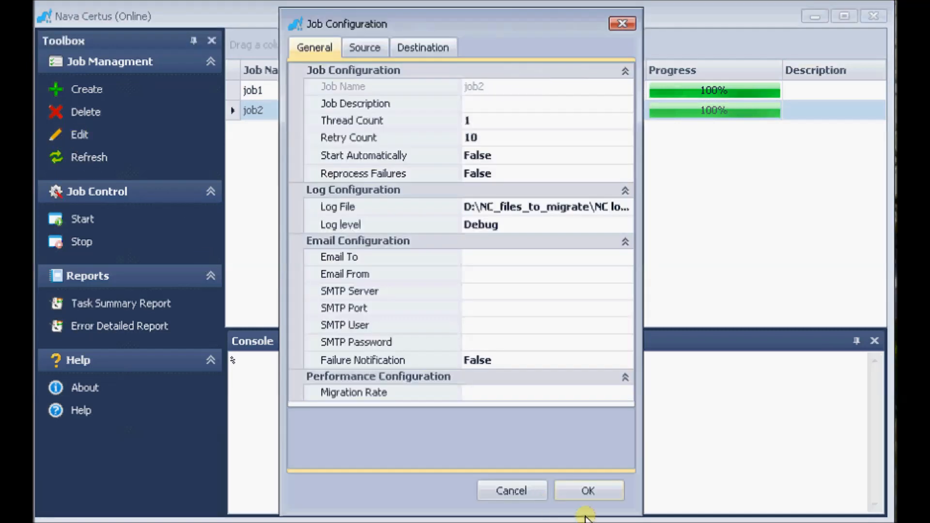
pyautogui.click(523, 493)
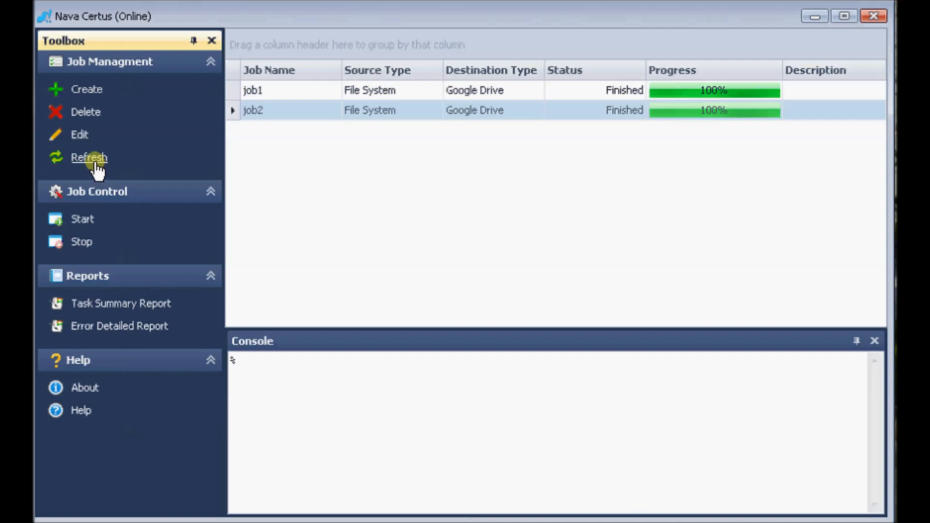
pyautogui.rightClick(271, 110)
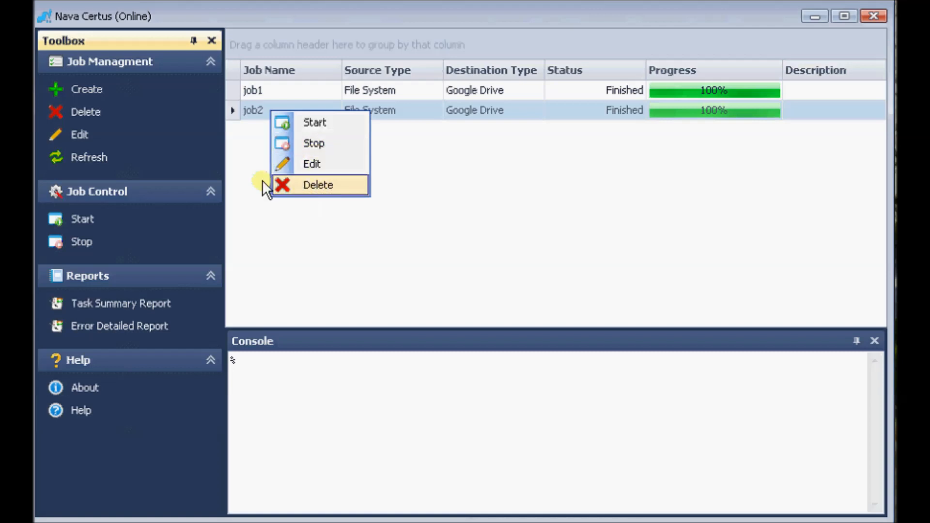
pyautogui.click(309, 277)
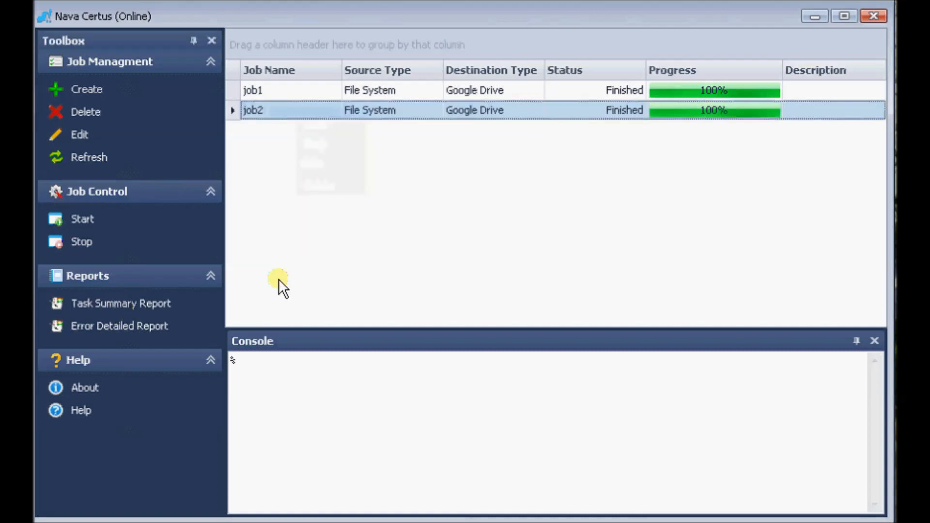
# View the Task Summary Report for job2 down to its pie chart, and close the report.
pyautogui.click(128, 305)
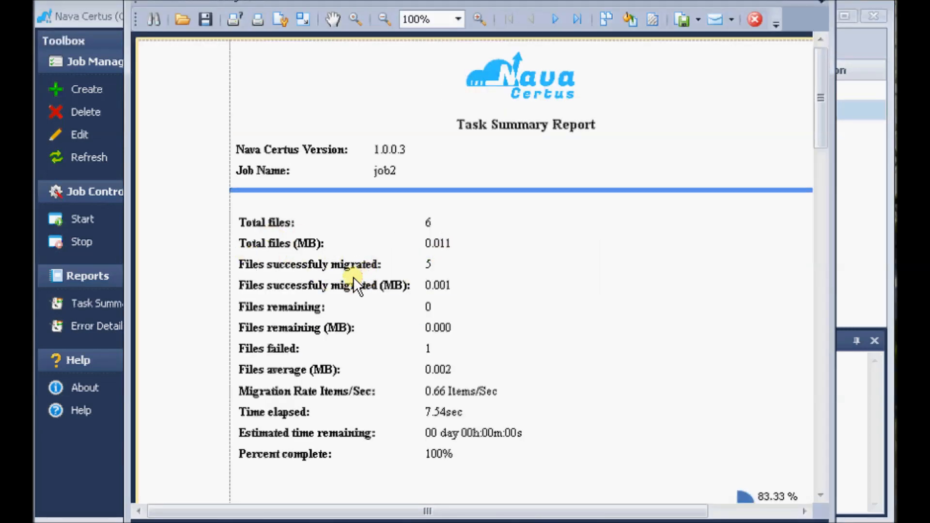
pyautogui.moveTo(824, 93); pyautogui.dragTo(824, 153)
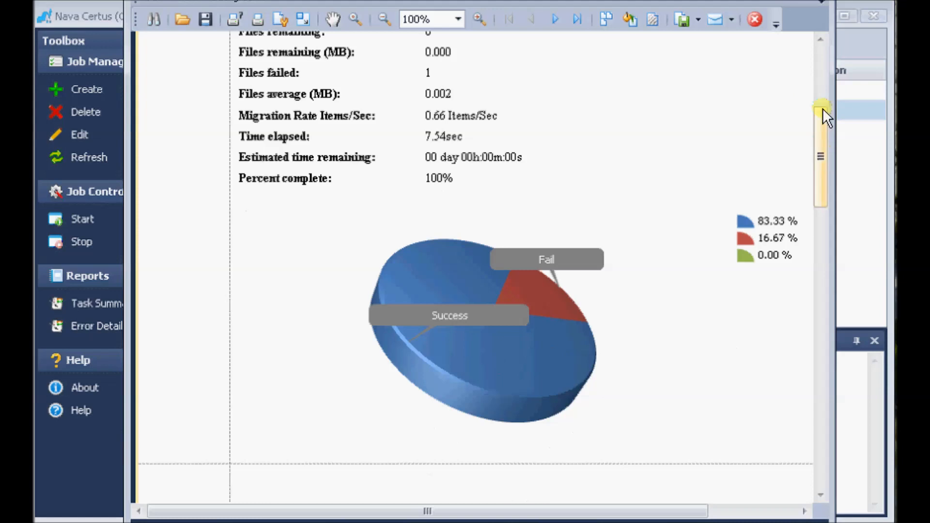
pyautogui.click(819, 1)
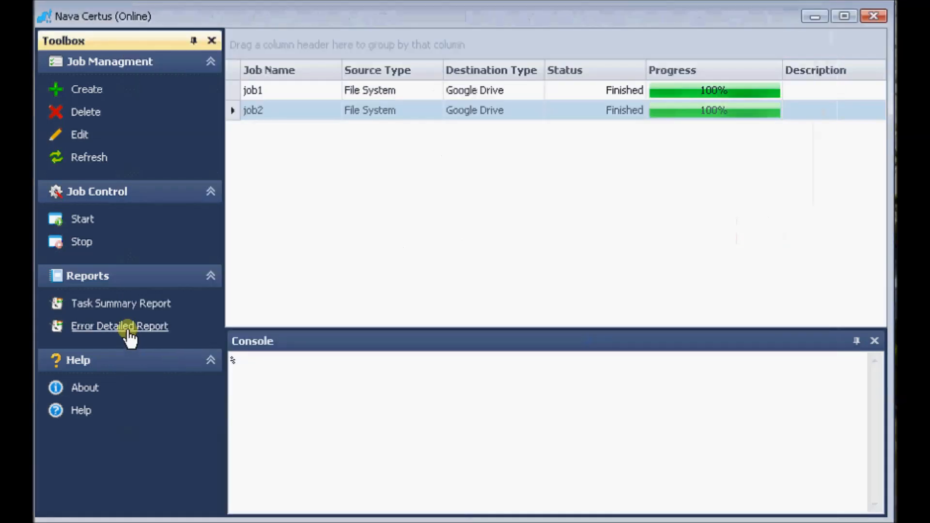
# View the Error Detailed Report for job2, including the full Failure Reason column, and close the report.
pyautogui.click(127, 326)
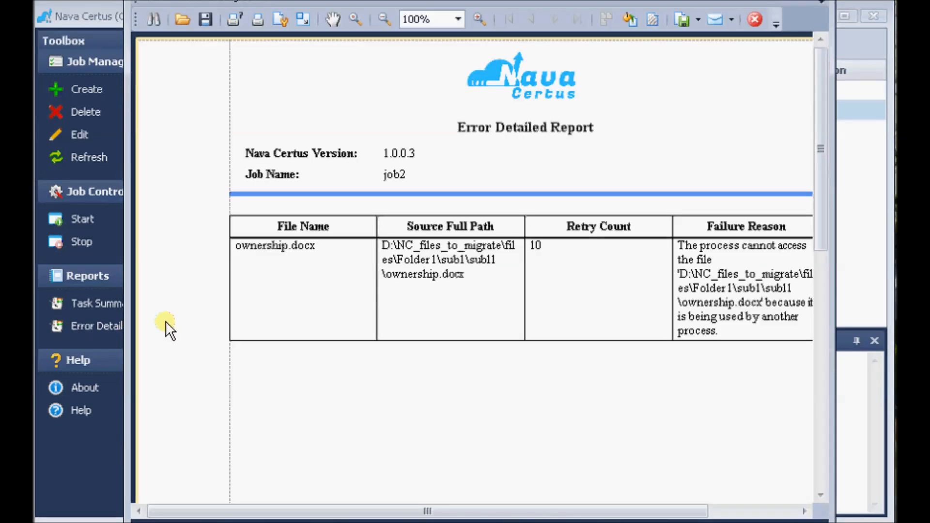
pyautogui.moveTo(402, 511); pyautogui.dragTo(445, 512)
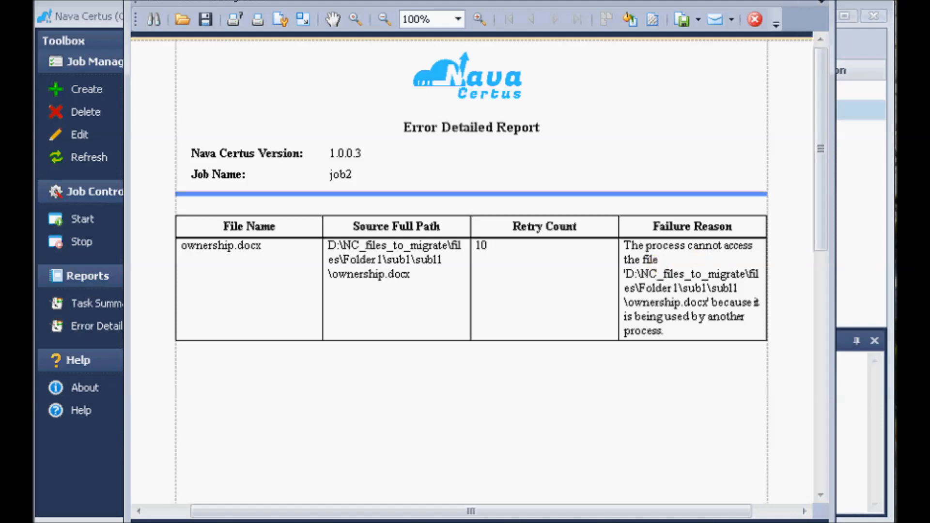
pyautogui.click(818, 0)
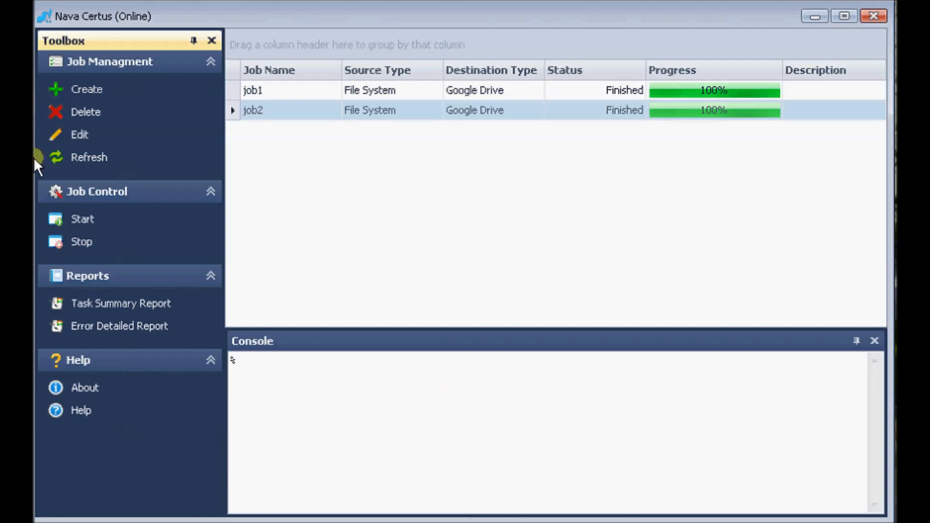
# Create a new job named job3 with the job description "job desc".
pyautogui.click(87, 92)
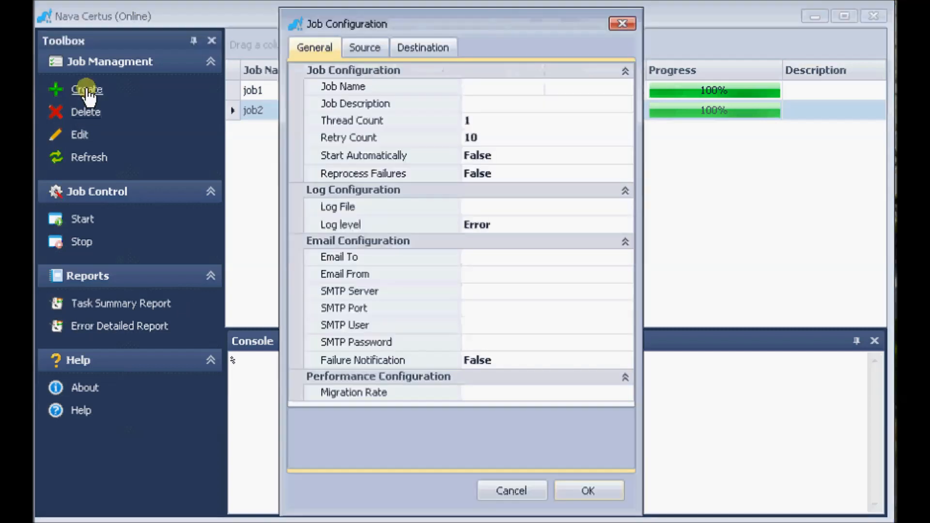
pyautogui.click(493, 86)
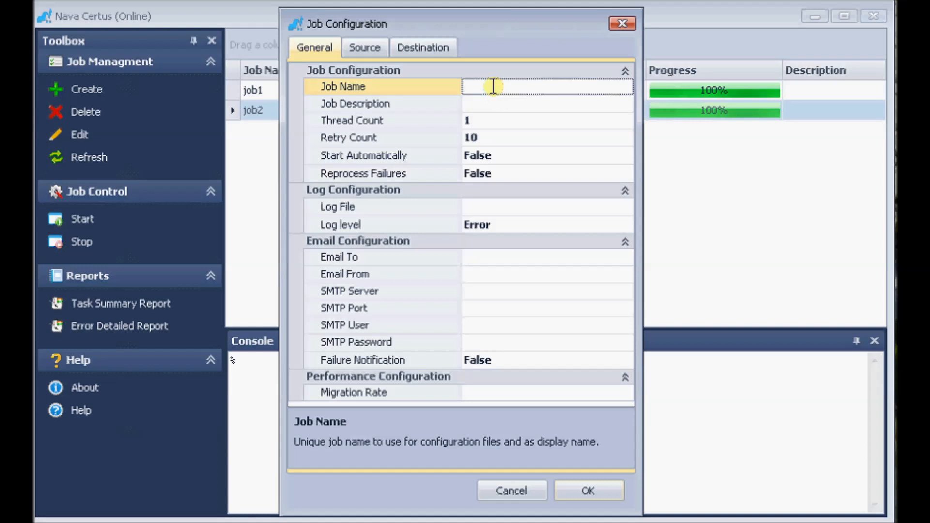
pyautogui.write('job3')
pyautogui.click(486, 104)
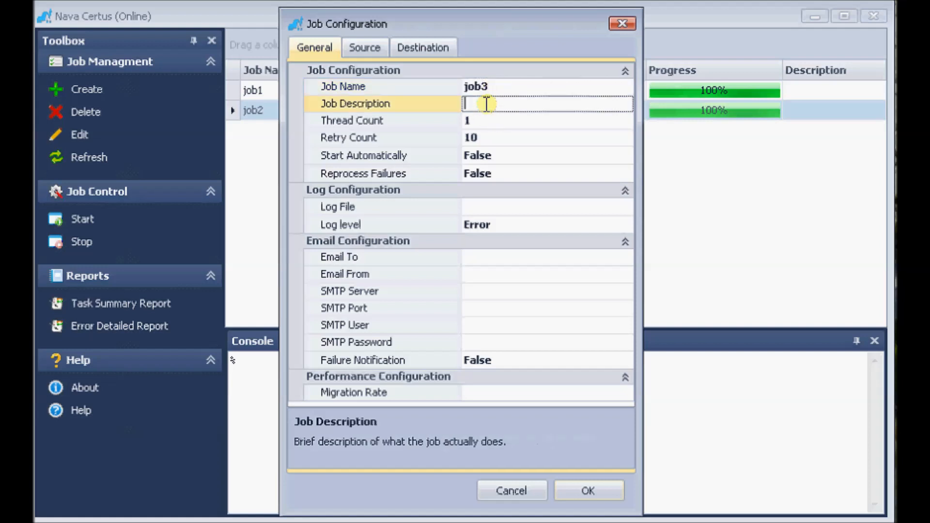
pyautogui.write('job desc')
# Set the new job's Retry Count to 1.
pyautogui.click(492, 141)
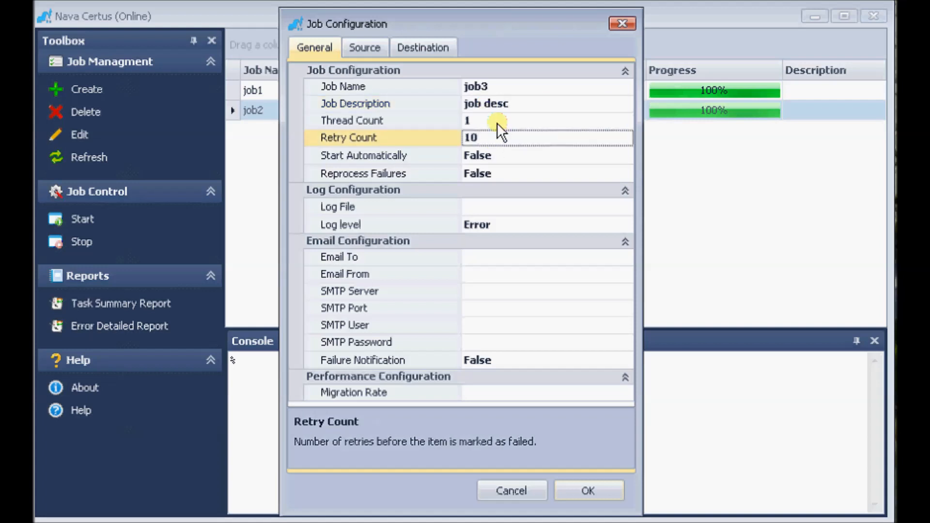
pyautogui.click(496, 123)
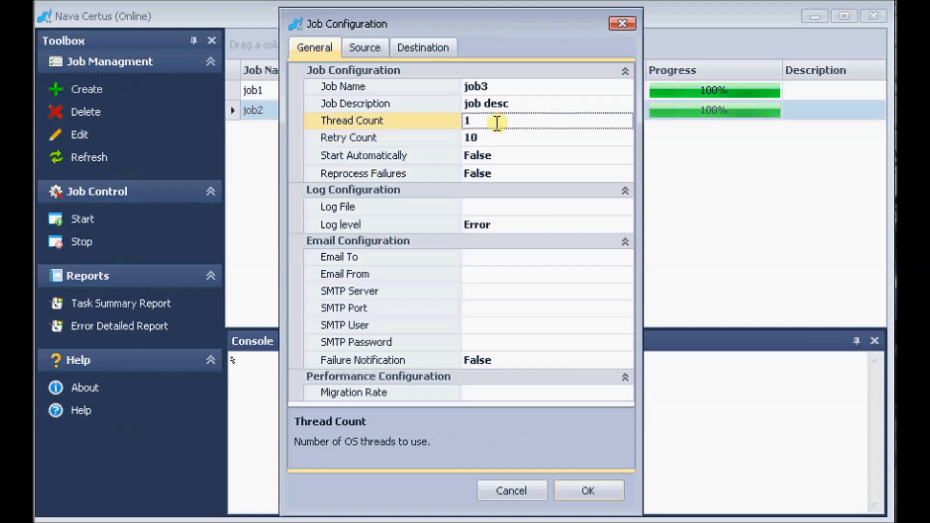
pyautogui.click(495, 137)
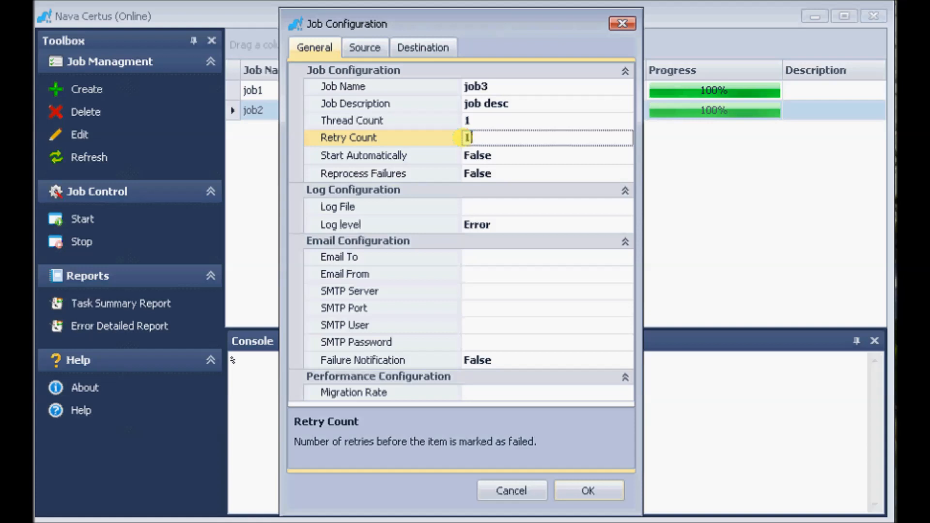
# Check the available options for Start Automatically and Reprocess Failures without changing either setting.
pyautogui.click(515, 153)
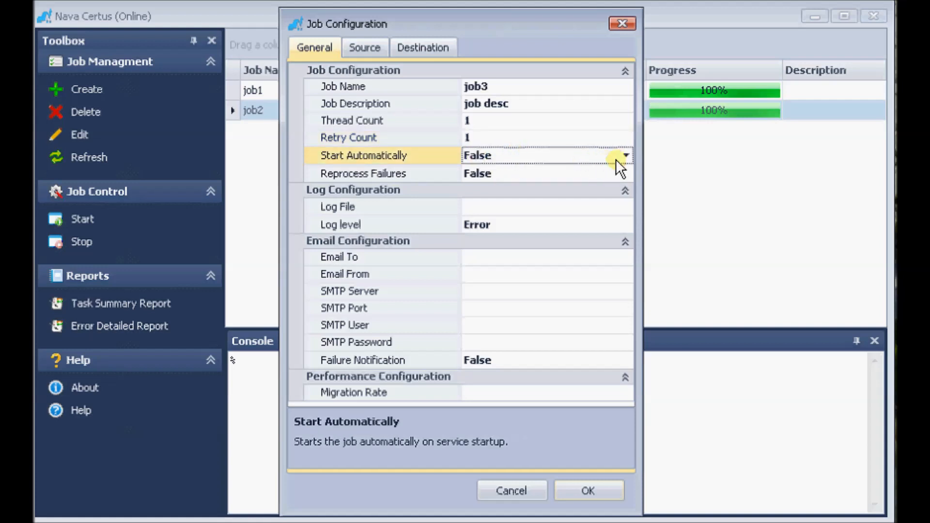
pyautogui.click(627, 155)
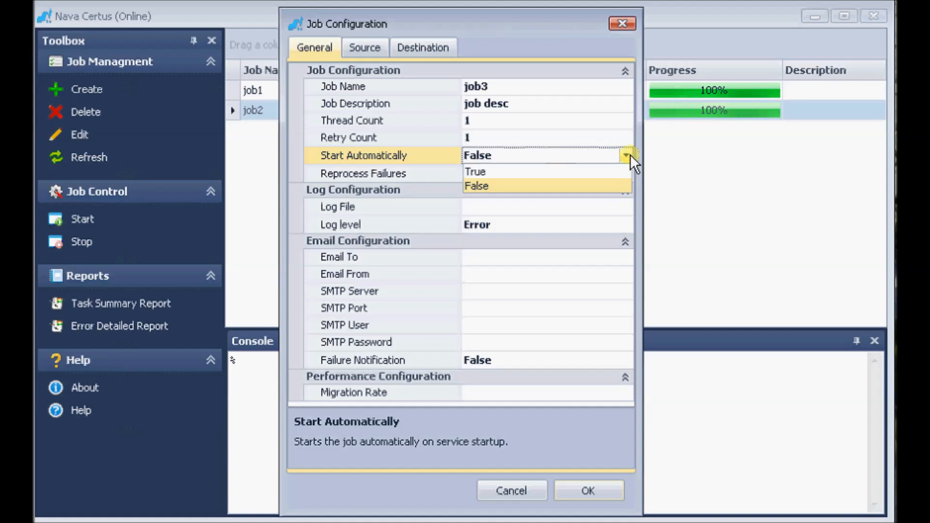
pyautogui.click(630, 154)
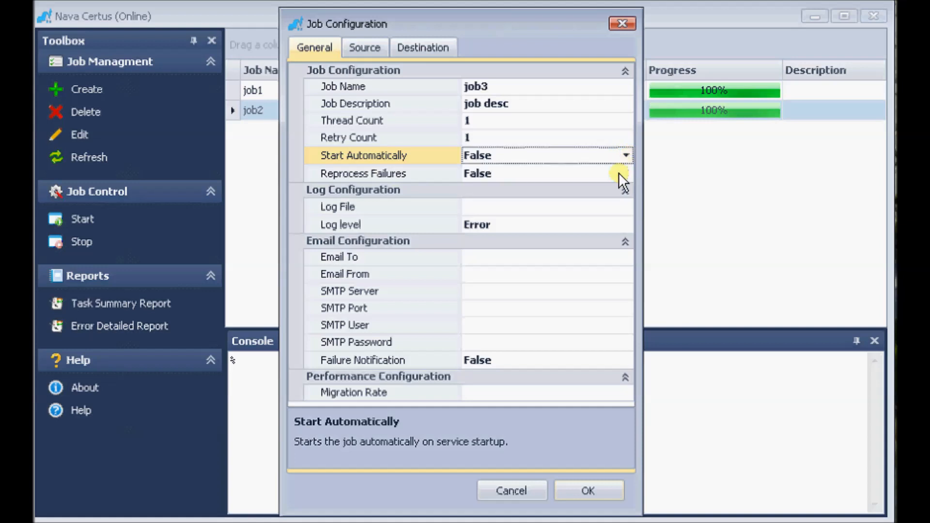
pyautogui.click(618, 173)
pyautogui.click(630, 176)
pyautogui.click(629, 173)
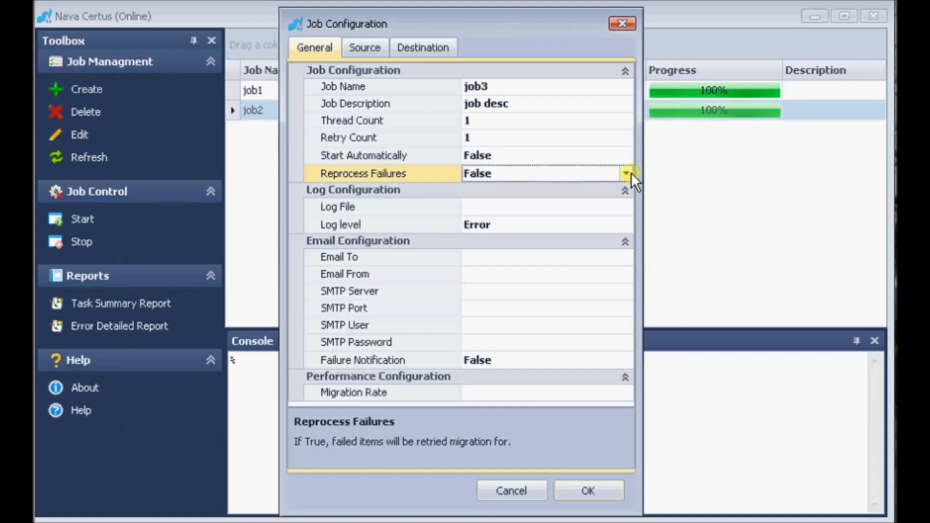
# Set the job's log file to job3.log in the NC logs folder within NC_files_to_migrate.
pyautogui.click(501, 204)
pyautogui.click(627, 209)
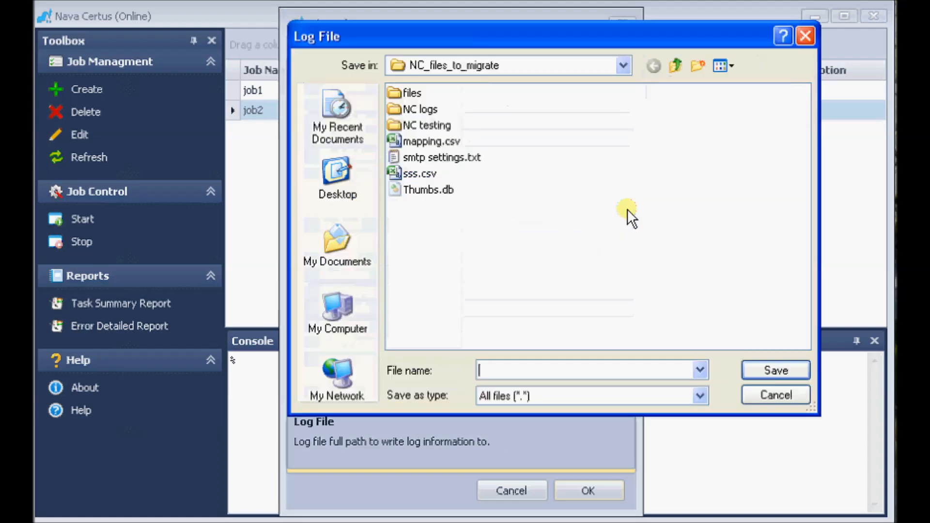
pyautogui.doubleClick(425, 109)
pyautogui.click(494, 370)
pyautogui.write('job')
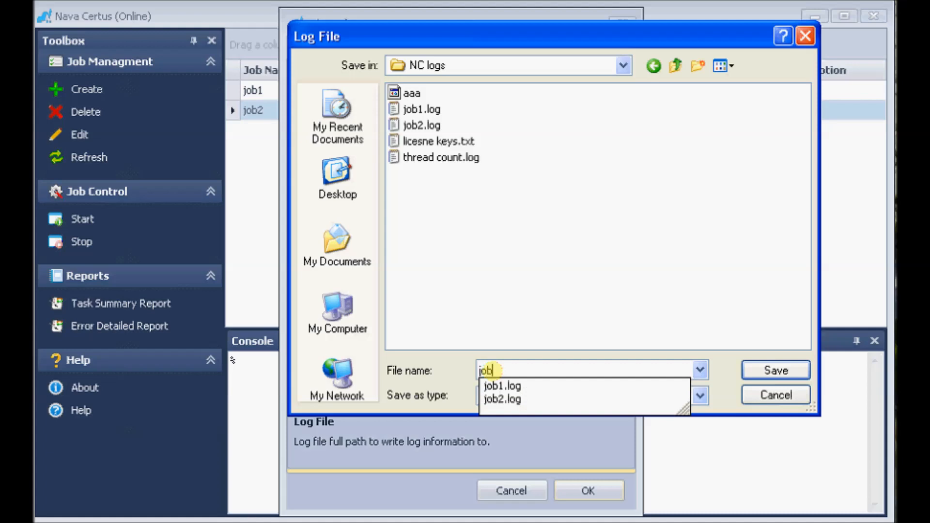
pyautogui.write('3.log')
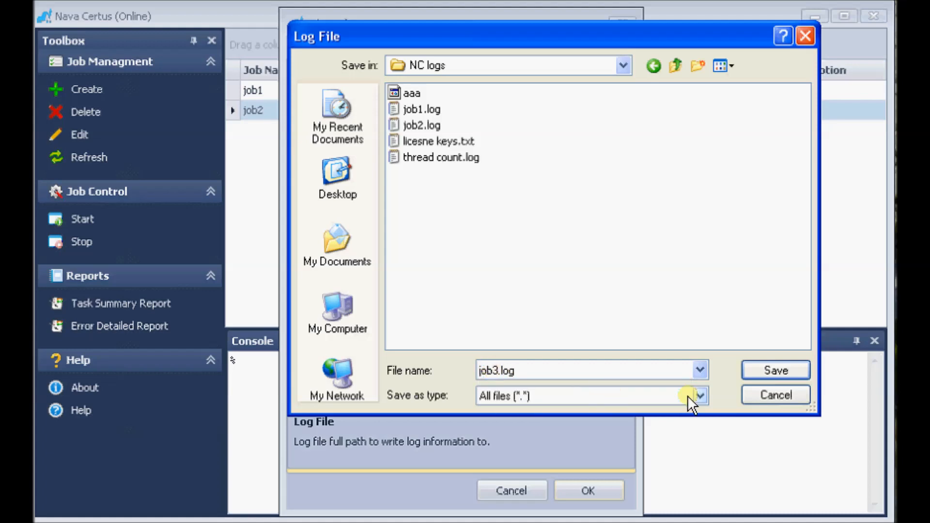
pyautogui.click(780, 372)
# Set the job's log level to Debug.
pyautogui.click(572, 228)
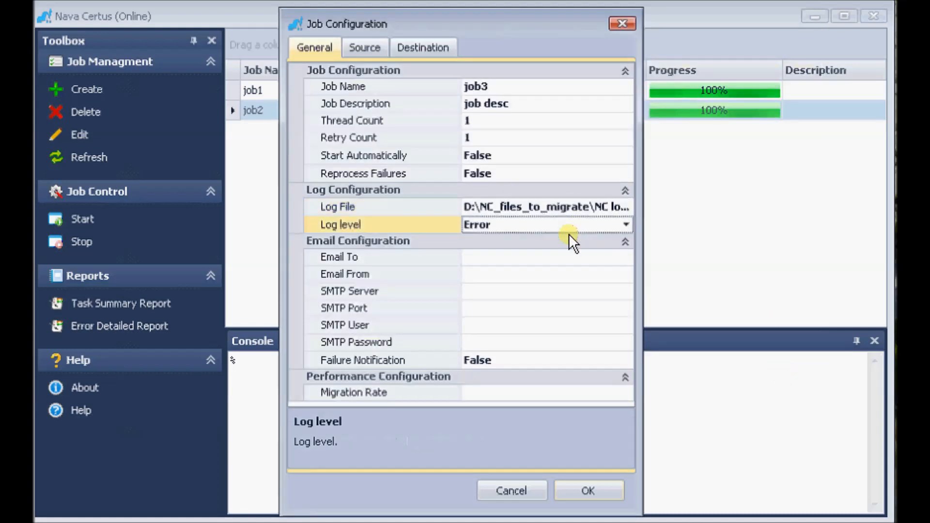
pyautogui.click(629, 226)
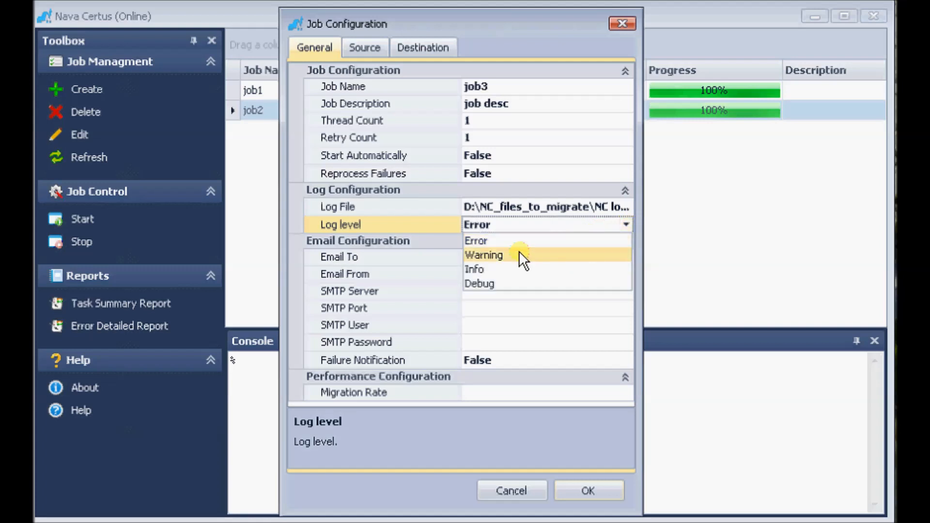
pyautogui.click(498, 284)
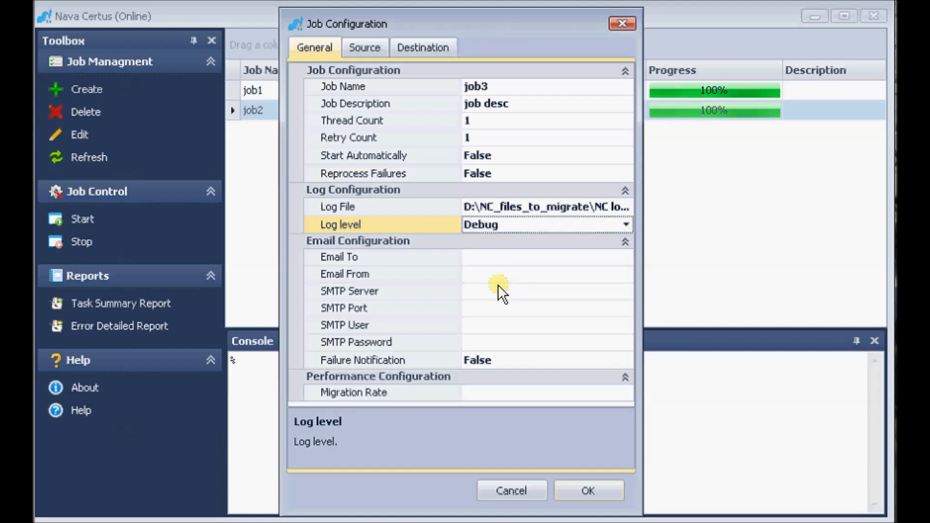
# Look through the email configuration fields from Email To to SMTP Password.
pyautogui.click(494, 260)
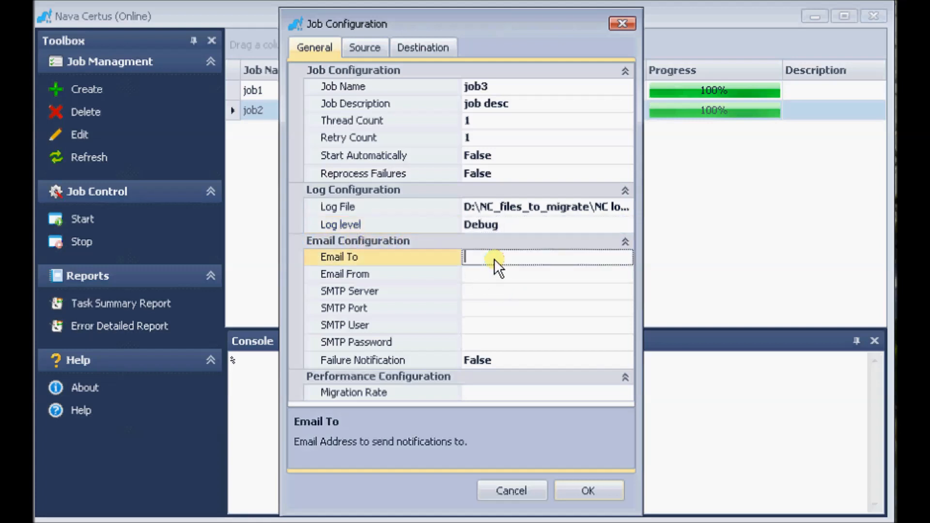
pyautogui.click(496, 275)
pyautogui.click(492, 291)
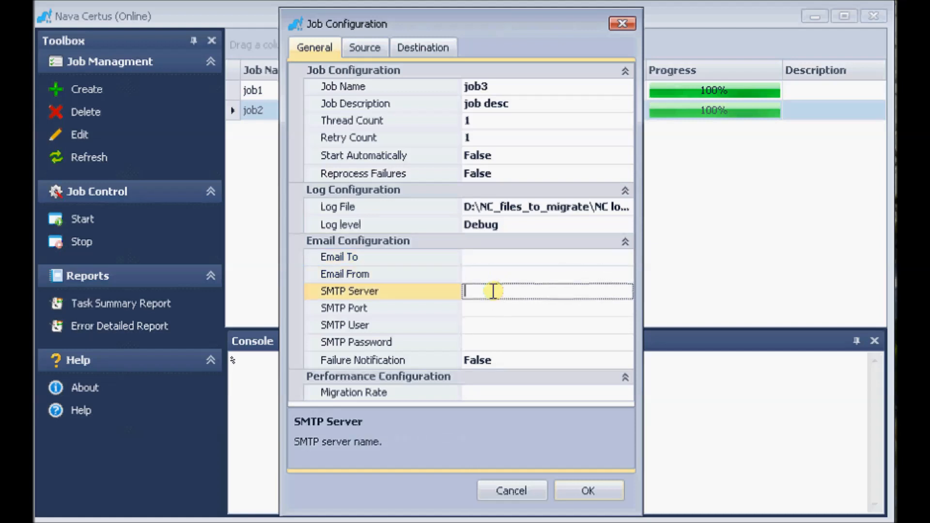
pyautogui.click(491, 309)
pyautogui.click(491, 321)
pyautogui.click(497, 343)
# Select False for Failure Notification and check the description of the Migration Rate setting.
pyautogui.click(603, 363)
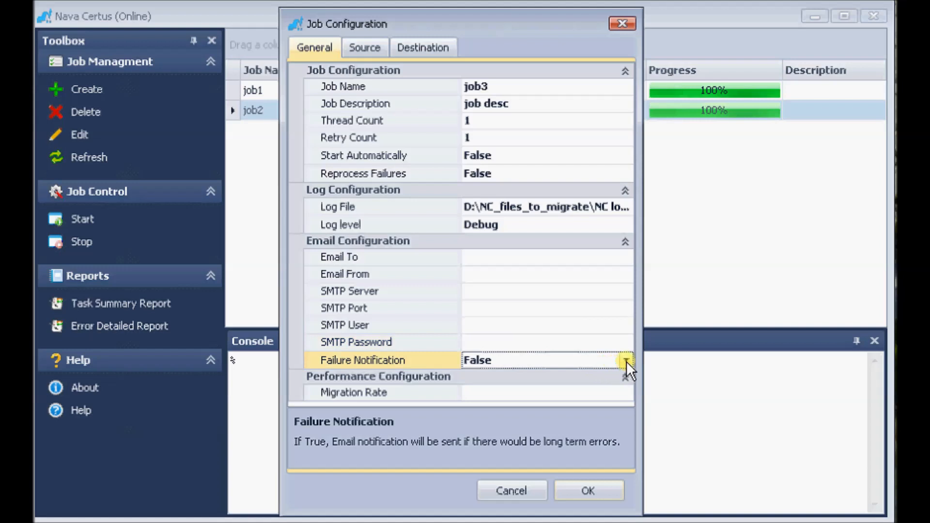
pyautogui.click(626, 361)
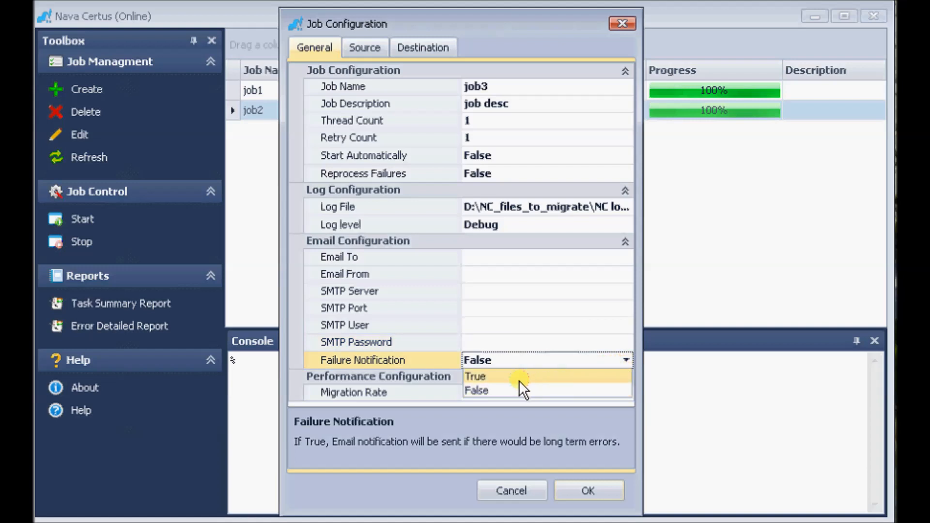
pyautogui.click(529, 388)
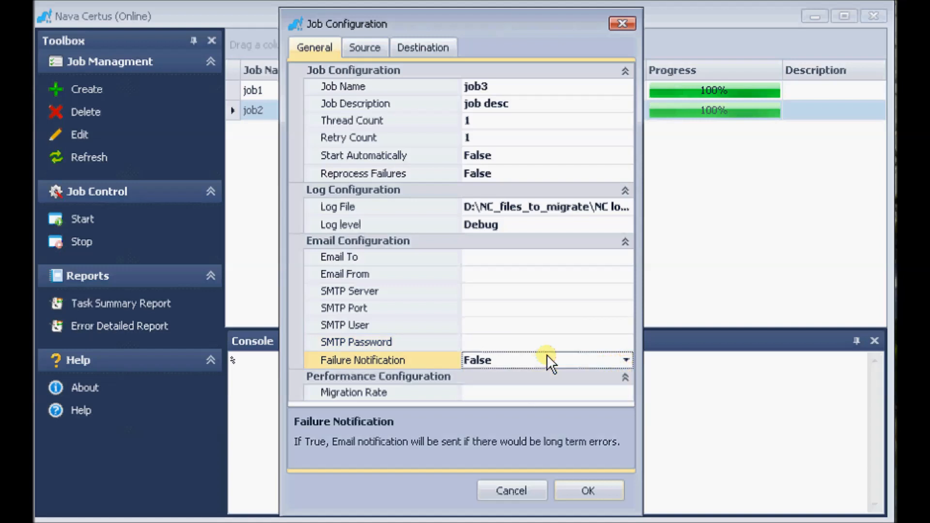
pyautogui.click(446, 397)
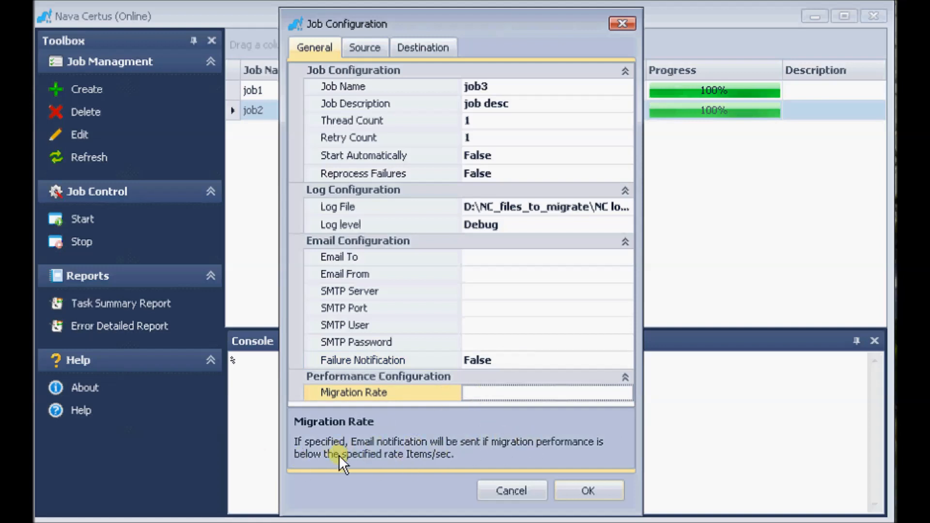
# Set the job's source type to File System.
pyautogui.click(367, 49)
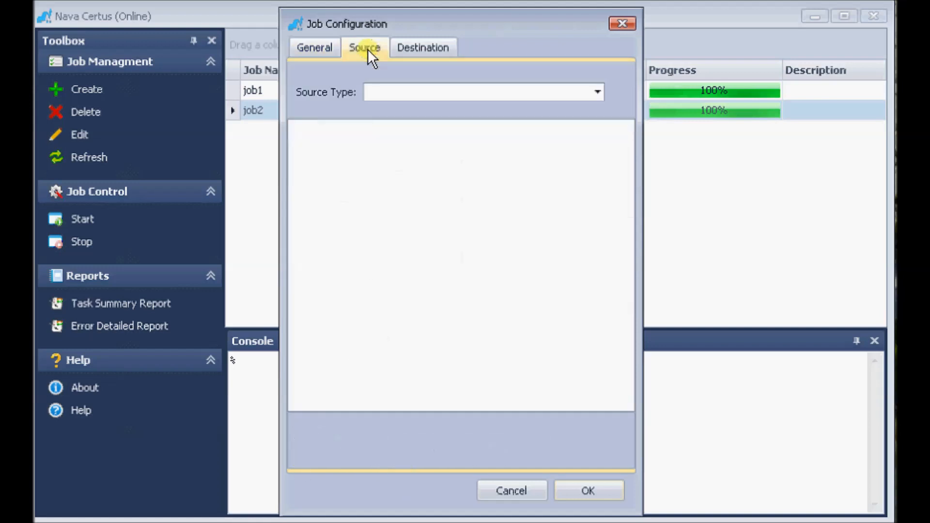
pyautogui.click(596, 97)
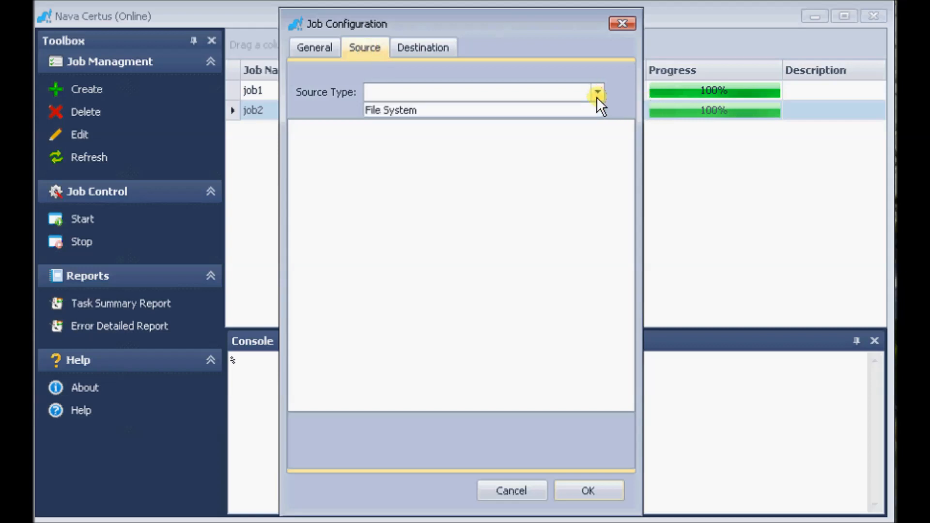
pyautogui.click(588, 107)
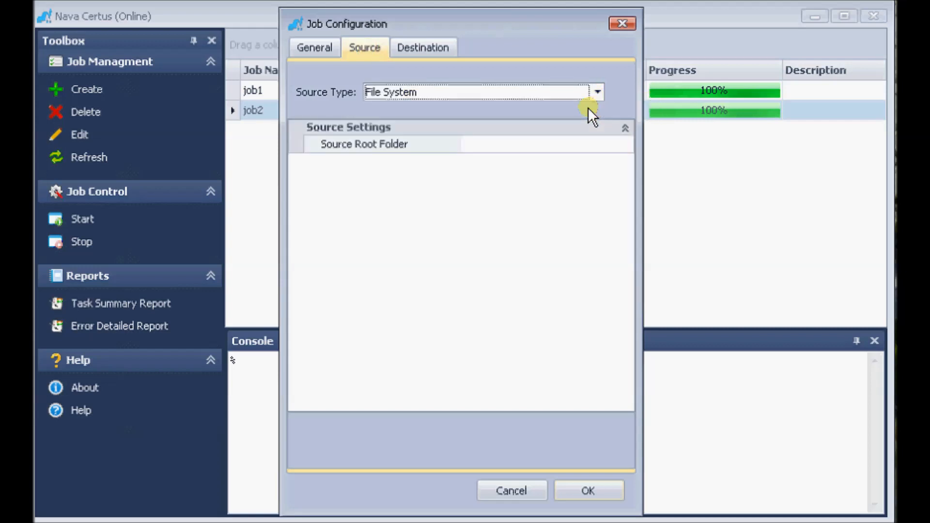
# Set the source root folder to the sub11 folder at D:\NC_files_to_migrate\files\Folder 1\sub1\sub11.
pyautogui.click(581, 147)
pyautogui.click(625, 144)
pyautogui.click(482, 189)
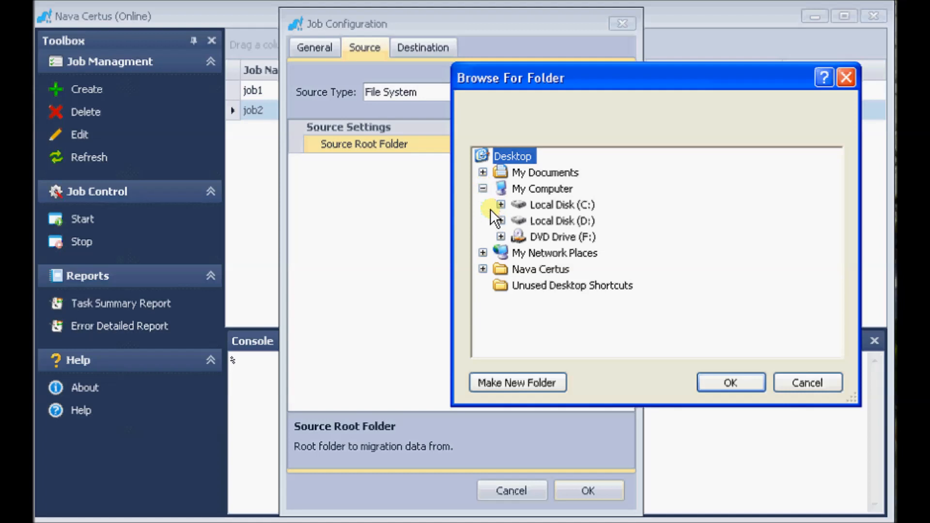
pyautogui.click(490, 222)
pyautogui.click(519, 286)
pyautogui.click(537, 302)
pyautogui.click(555, 317)
pyautogui.click(573, 333)
pyautogui.click(634, 349)
pyautogui.click(716, 379)
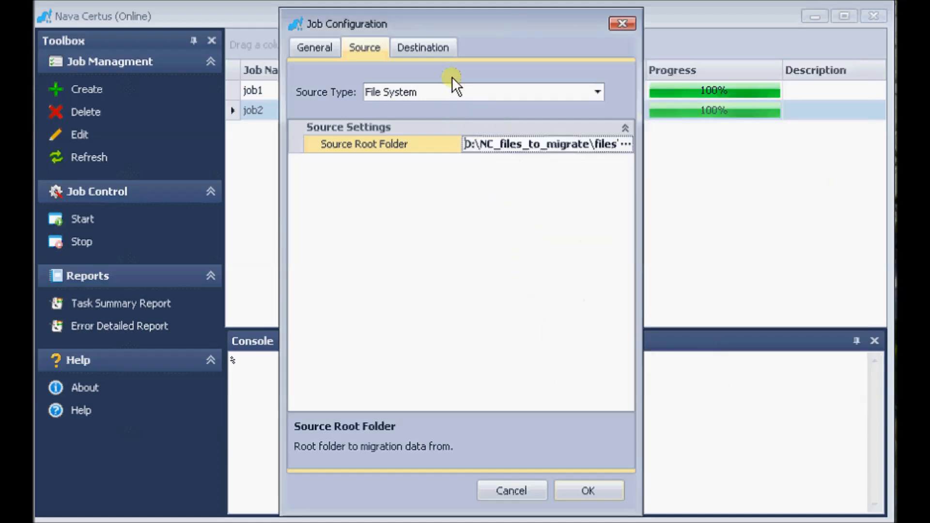
# Set the job's destination type to Google Drive.
pyautogui.click(428, 47)
pyautogui.click(596, 93)
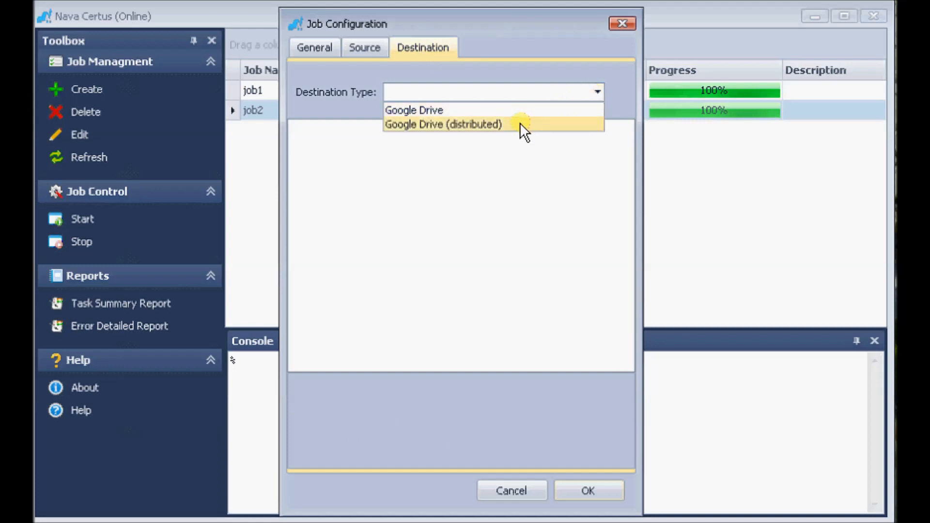
pyautogui.click(470, 109)
# Use mapping.csv from the NC_files_to_migrate folder as the destination's mapping file.
pyautogui.click(515, 143)
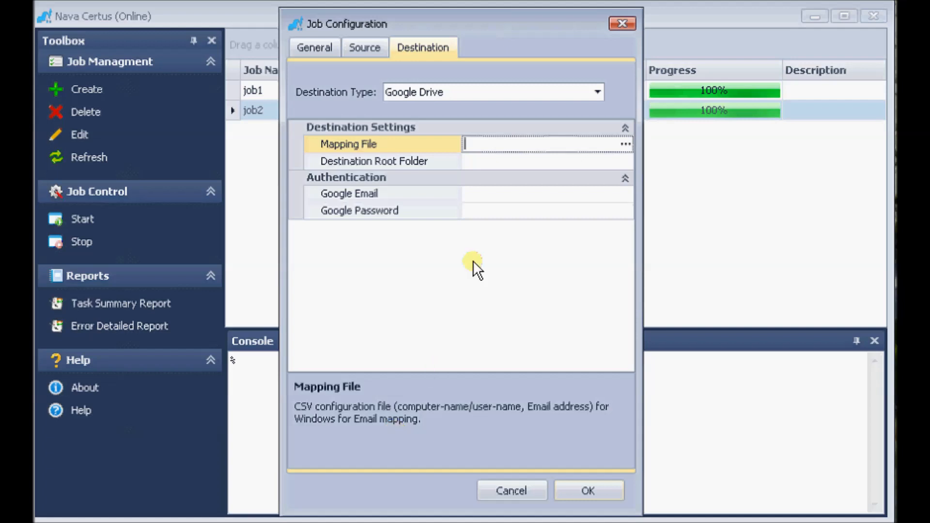
pyautogui.click(628, 143)
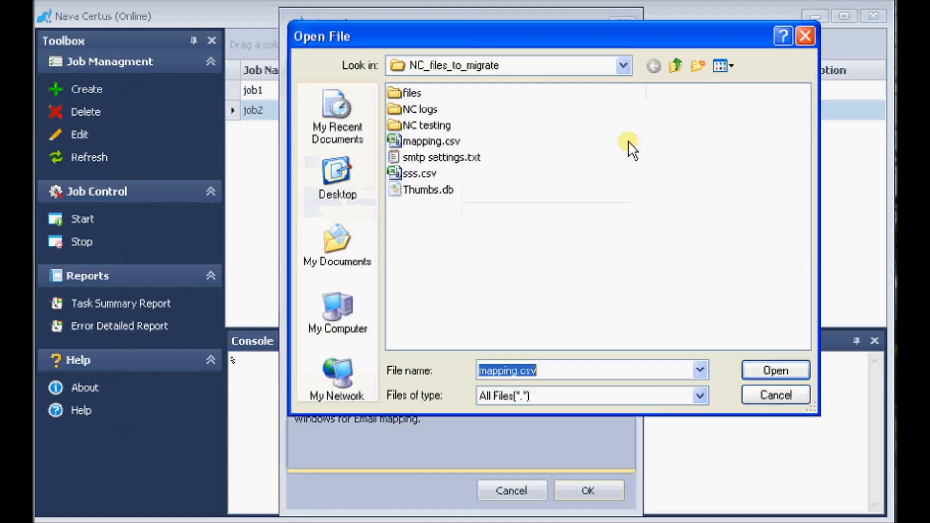
pyautogui.click(434, 139)
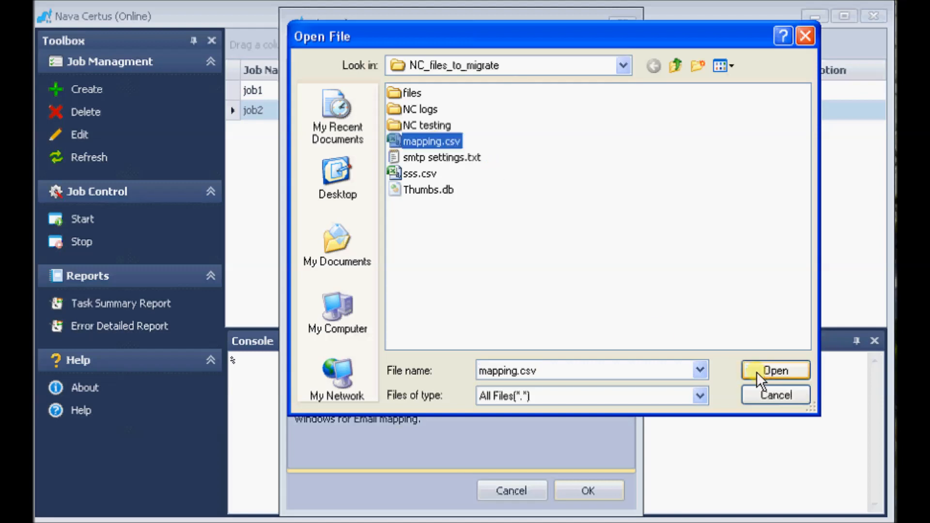
pyautogui.click(756, 371)
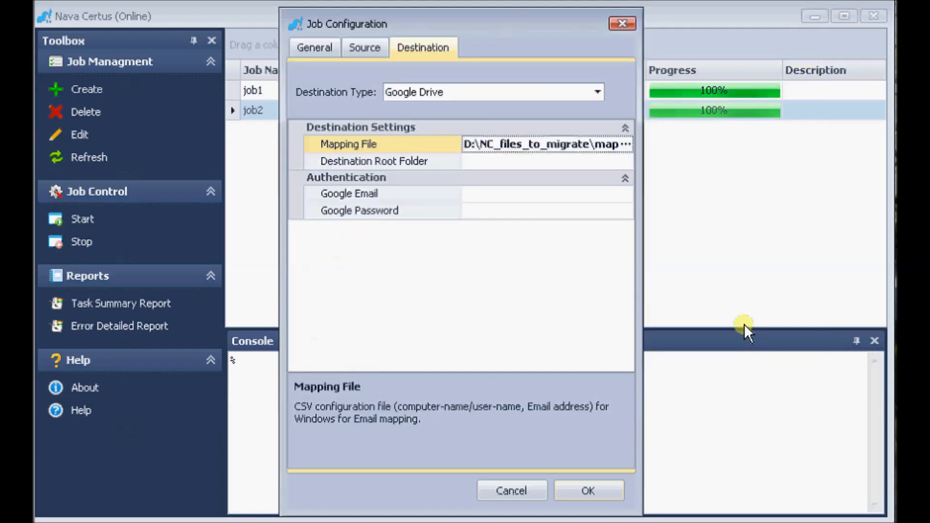
# Set the destination root folder to job3 and save the job with the Google email and password left empty.
pyautogui.click(502, 162)
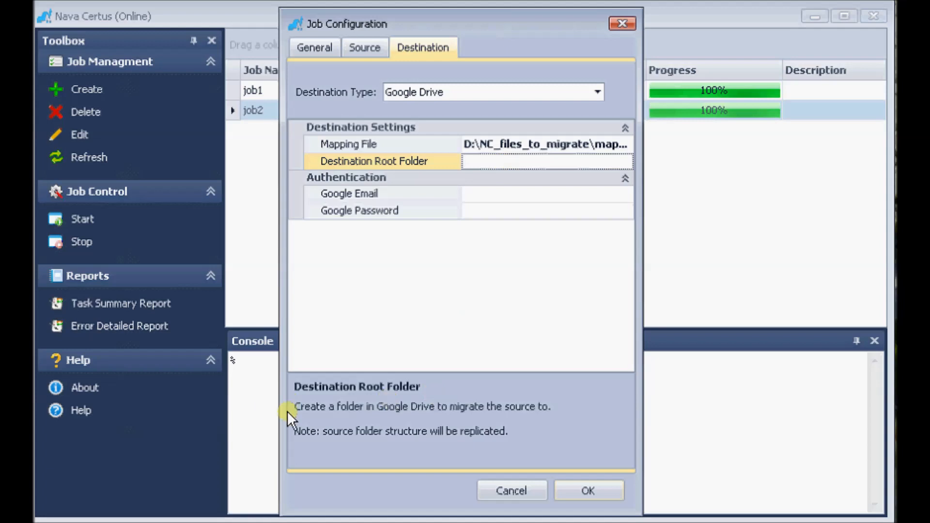
pyautogui.write('job3')
pyautogui.click(494, 193)
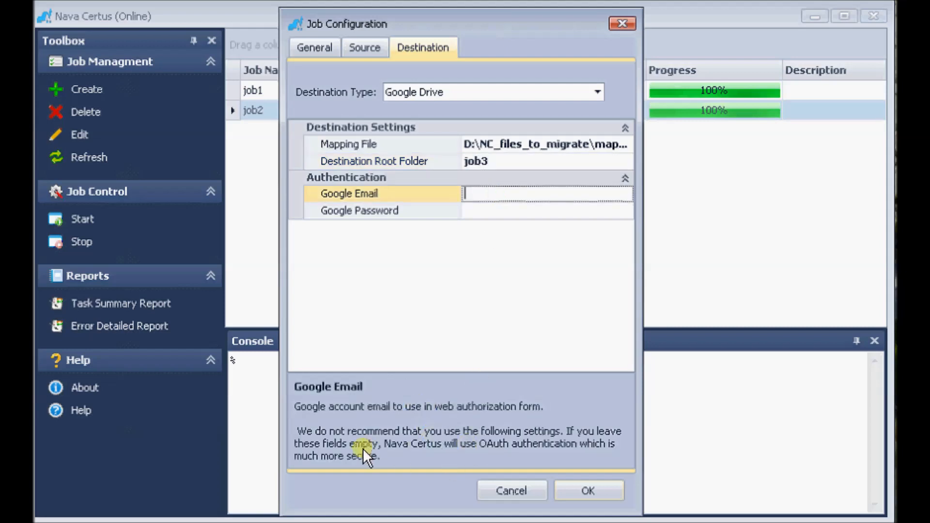
pyautogui.click(472, 210)
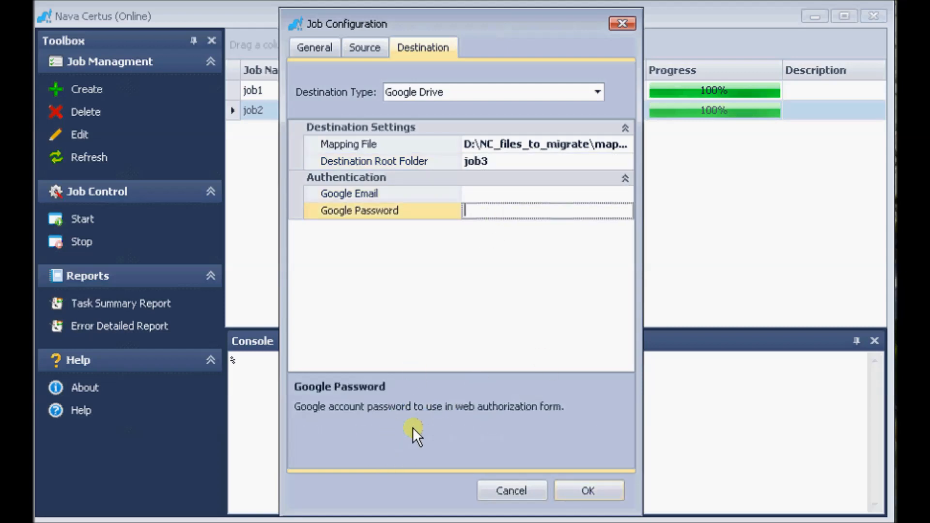
pyautogui.click(572, 488)
# Start the migration for job3 from the job list.
pyautogui.click(271, 133)
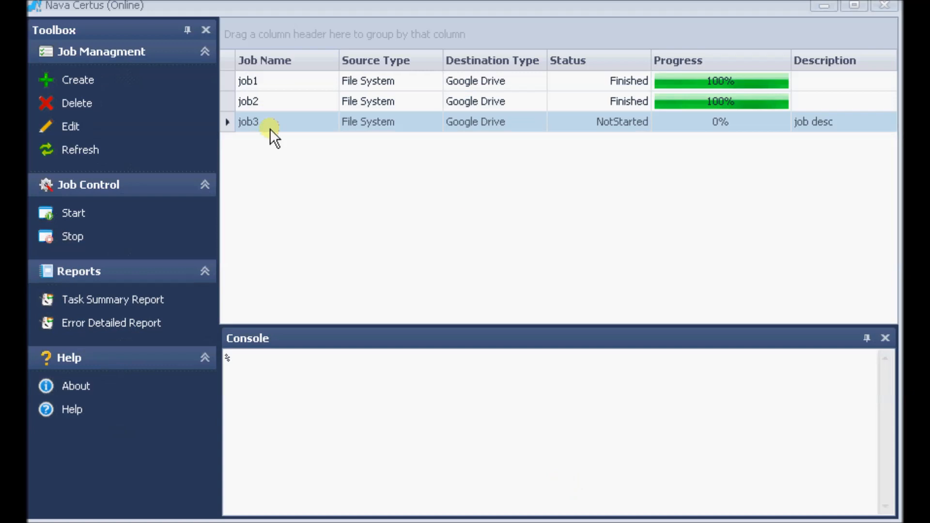
pyautogui.click(73, 213)
pyautogui.moveTo(609, 8); pyautogui.dragTo(528, 47)
pyautogui.moveTo(830, 97); pyautogui.dragTo(846, 270)
pyautogui.click(780, 389)
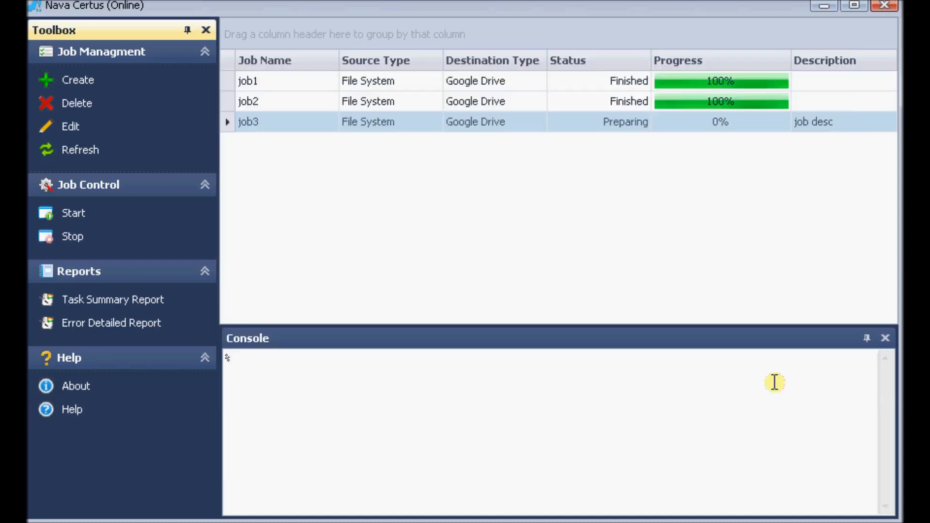
# Run the job command in the console and examine its syntax for listing, starting, stopping and querying jobs.
pyautogui.click(271, 367)
pyautogui.write('job')
pyautogui.press('Return')
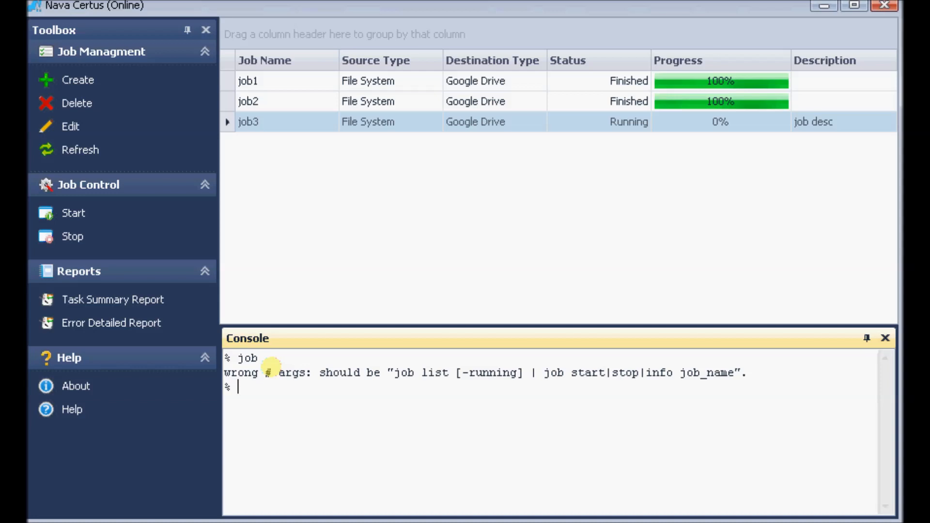
pyautogui.moveTo(543, 372); pyautogui.dragTo(673, 373)
pyautogui.moveTo(394, 372); pyautogui.dragTo(445, 374)
pyautogui.moveTo(479, 375); pyautogui.dragTo(523, 373)
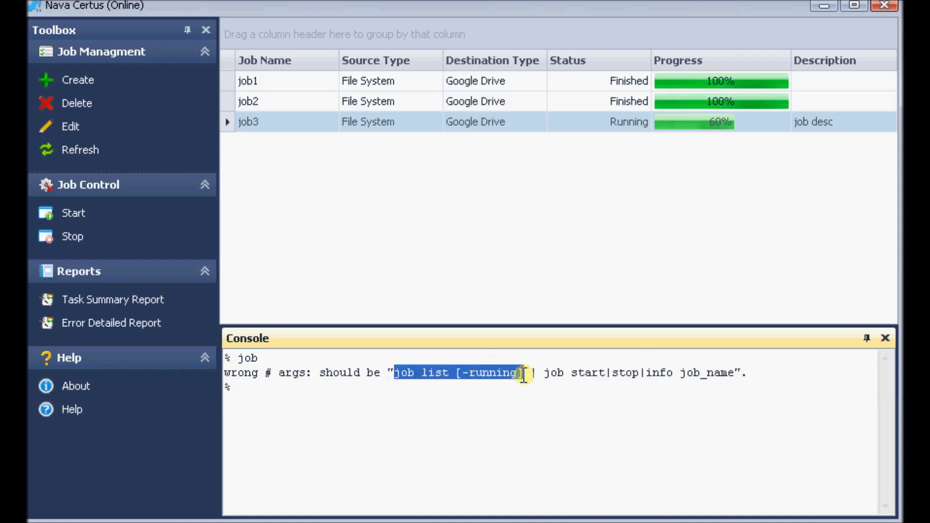
# Run the config command in the console and examine its get and set options.
pyautogui.click(248, 384)
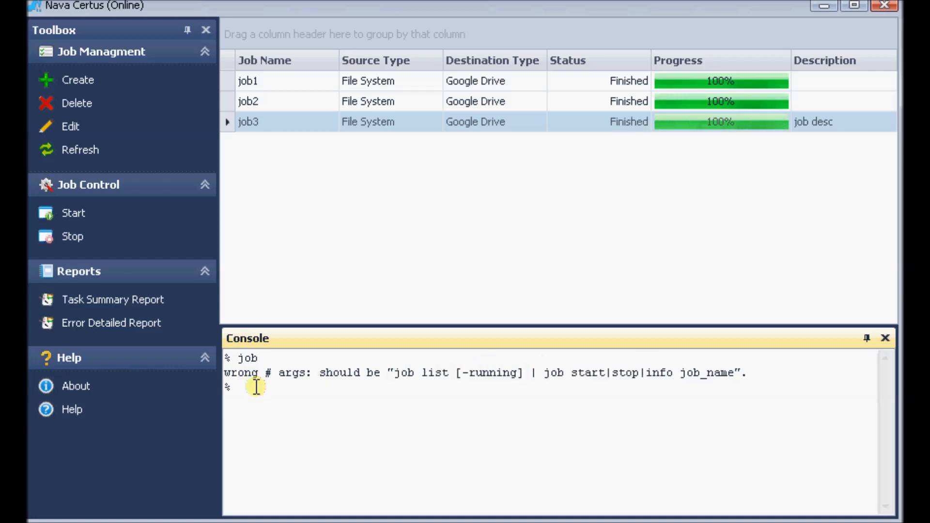
pyautogui.write('config')
pyautogui.press('Return')
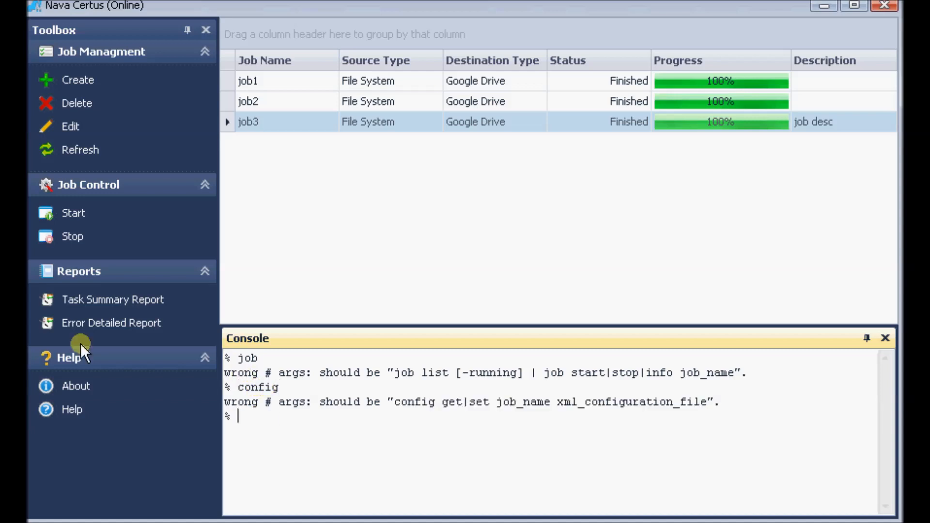
pyautogui.moveTo(442, 401); pyautogui.dragTo(460, 403)
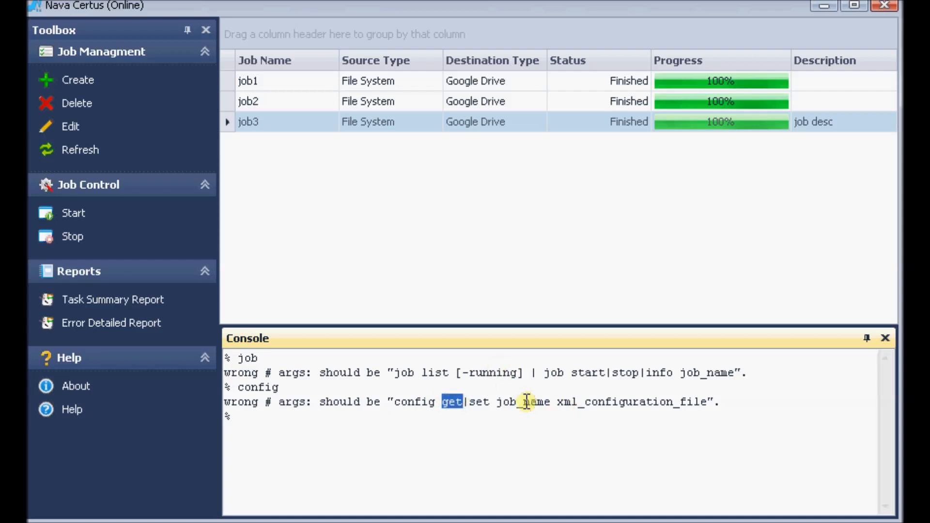
pyautogui.moveTo(469, 402); pyautogui.dragTo(490, 401)
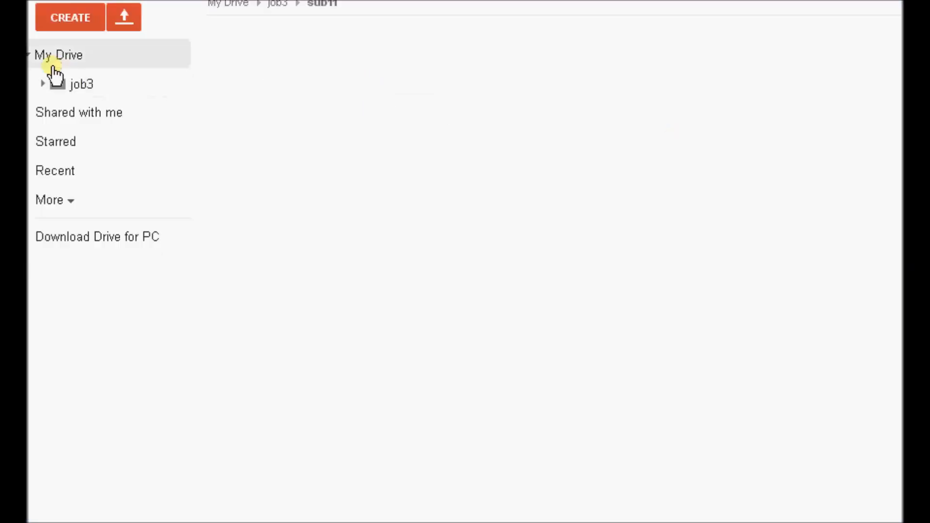
# Switch to Google Drive, expand the migrated job3 folder and open its sub11 subfolder.
pyautogui.click(30, 54)
pyautogui.click(31, 54)
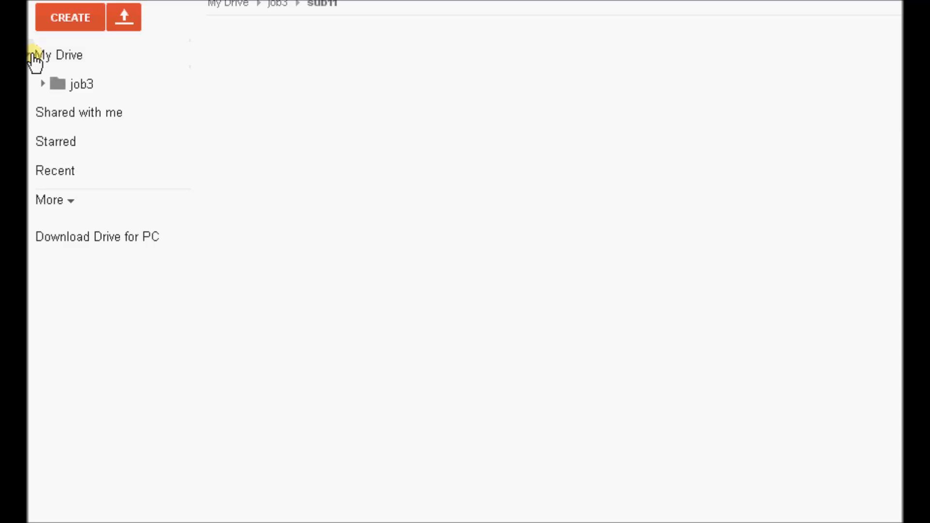
pyautogui.click(42, 85)
pyautogui.click(69, 115)
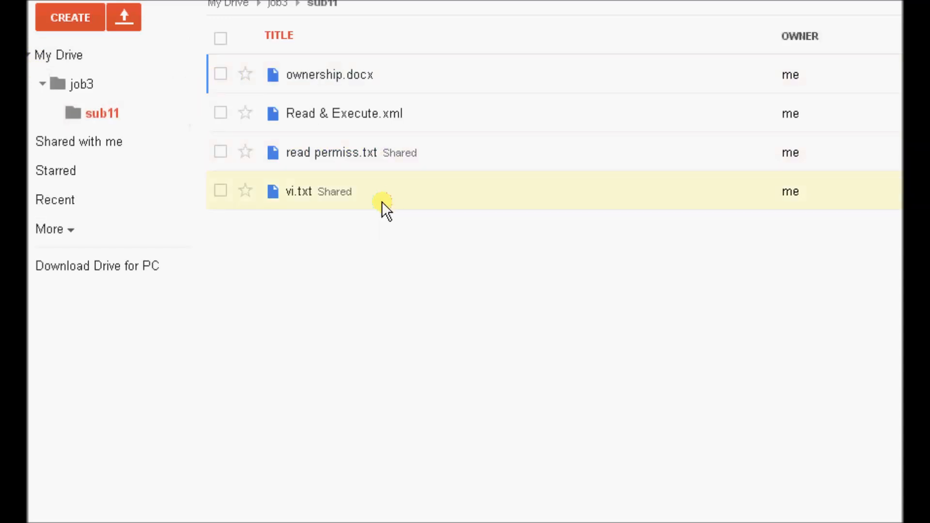
# Review the sharing settings of vi.txt to see who has access, then close them.
pyautogui.rightClick(313, 191)
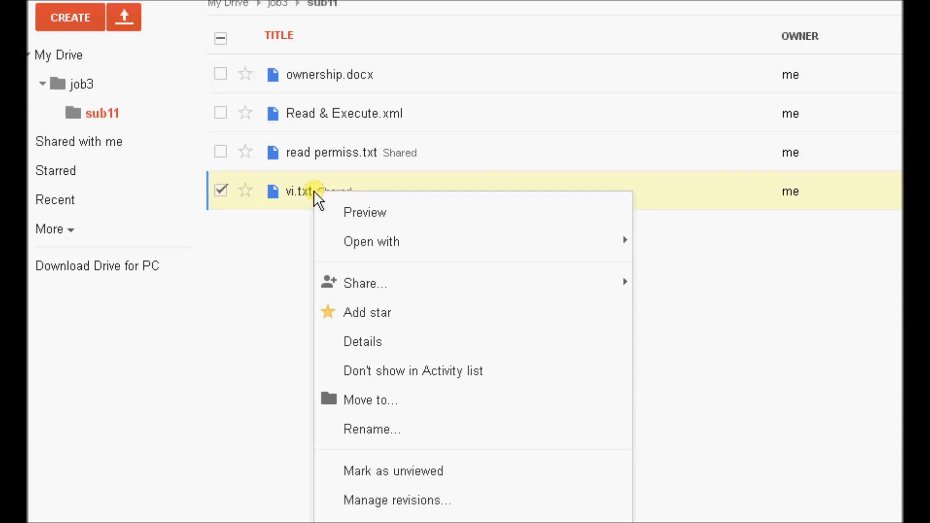
pyautogui.moveTo(360, 285)
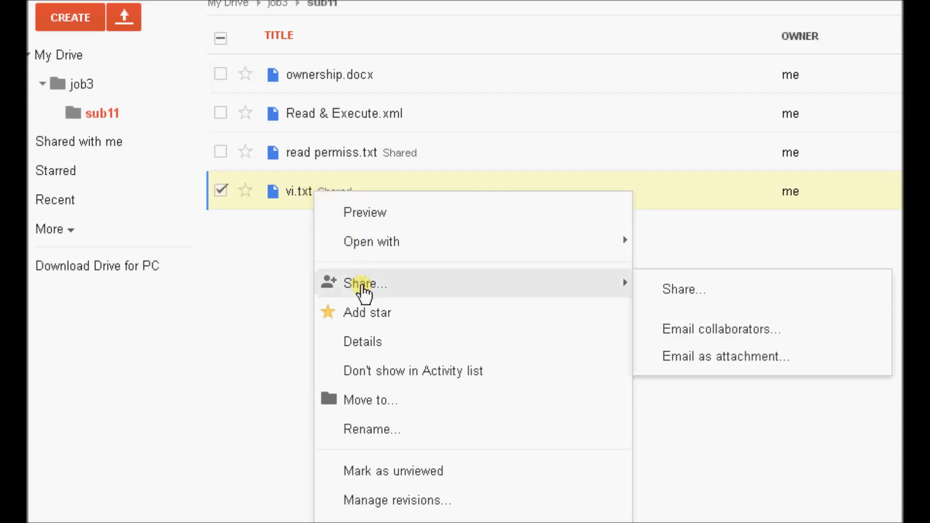
pyautogui.click(679, 290)
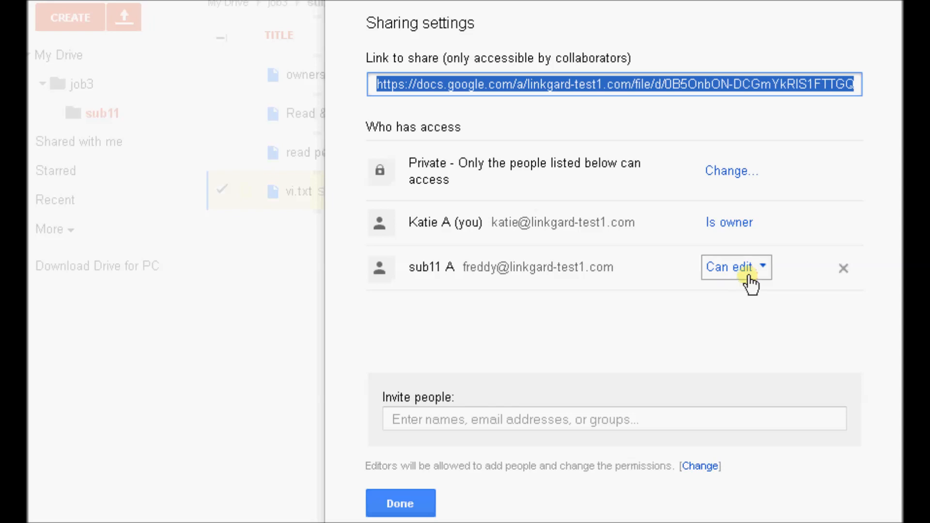
pyautogui.click(415, 504)
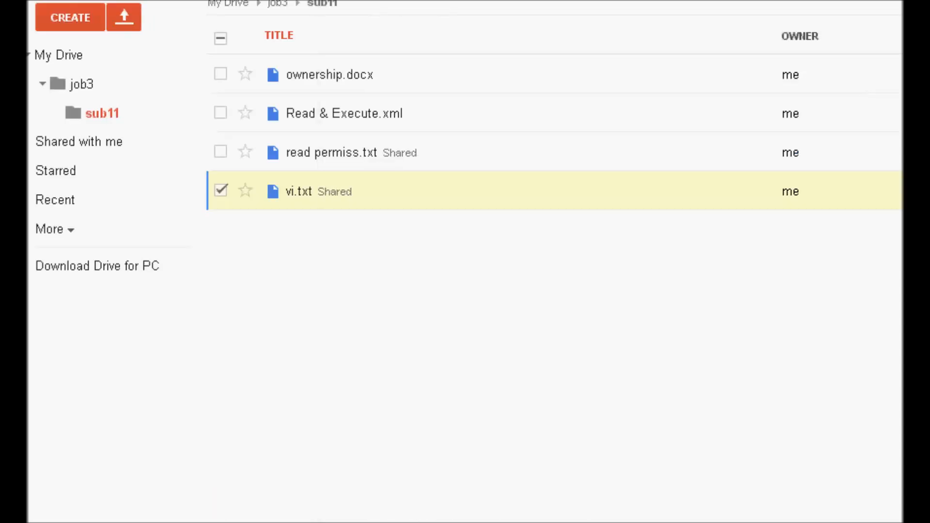
# Switch to the source sub11 folder in Windows Explorer and check the sub11 user's security permissions on vi.txt, leaving them unchanged.
pyautogui.hotkey('alt', 'Tab')
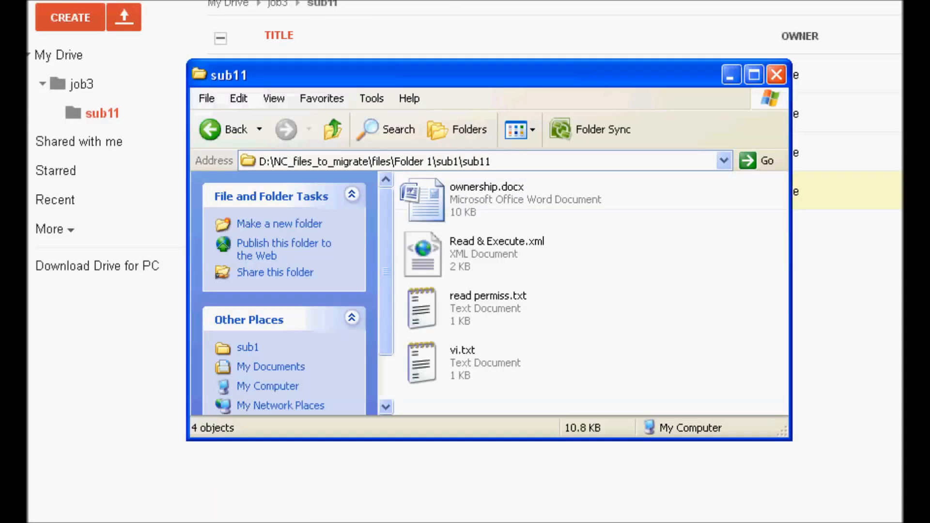
pyautogui.rightClick(443, 360)
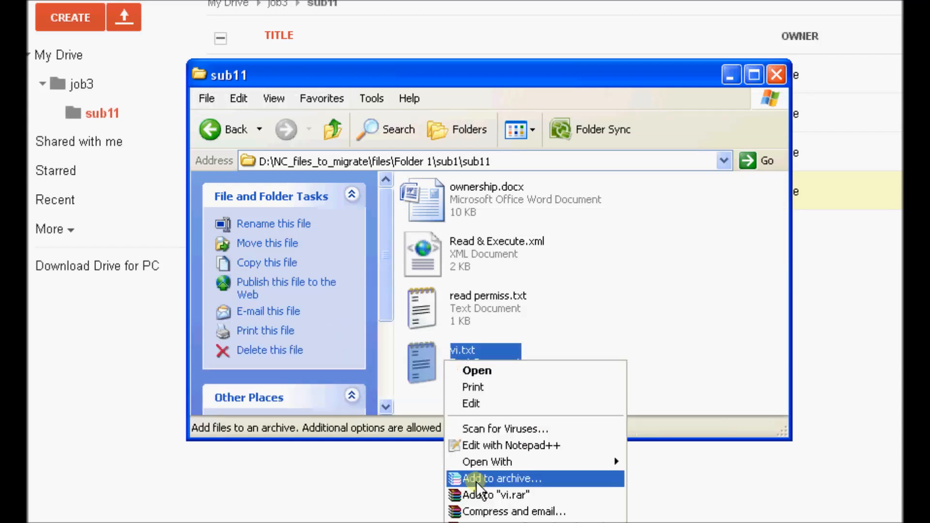
pyautogui.click(480, 522)
pyautogui.moveTo(642, 224); pyautogui.dragTo(553, 32)
pyautogui.click(437, 61)
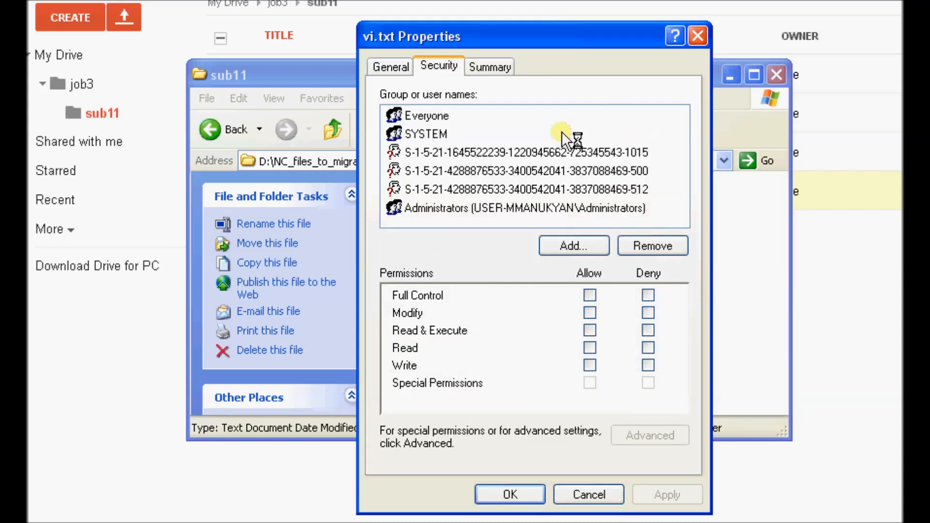
pyautogui.click(449, 189)
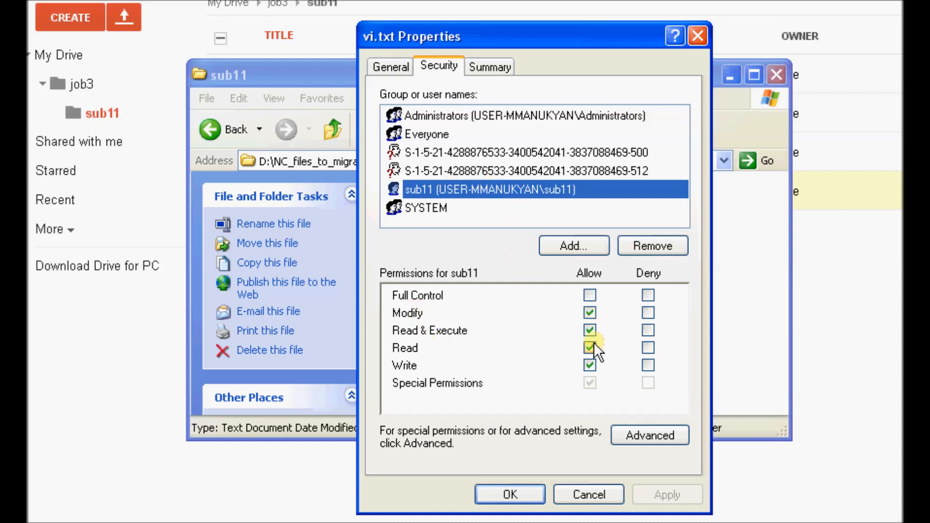
pyautogui.click(587, 494)
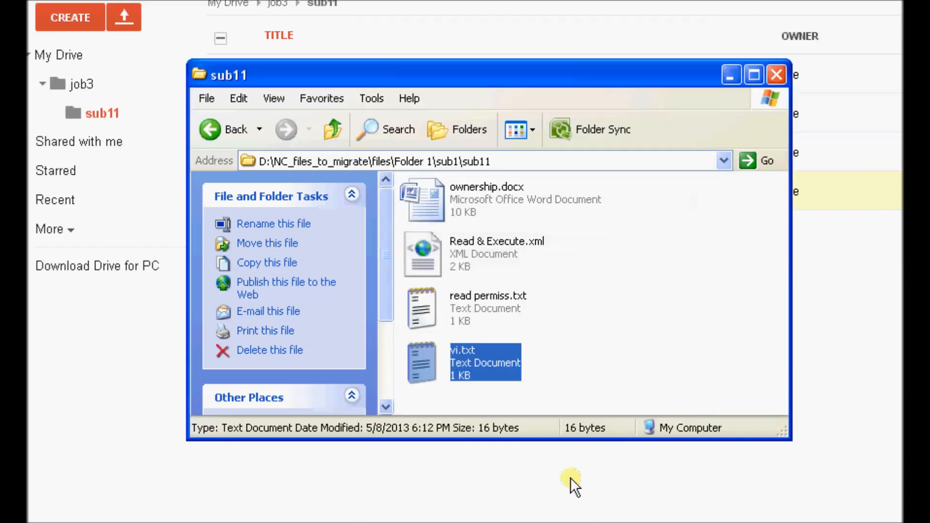
pyautogui.click(729, 75)
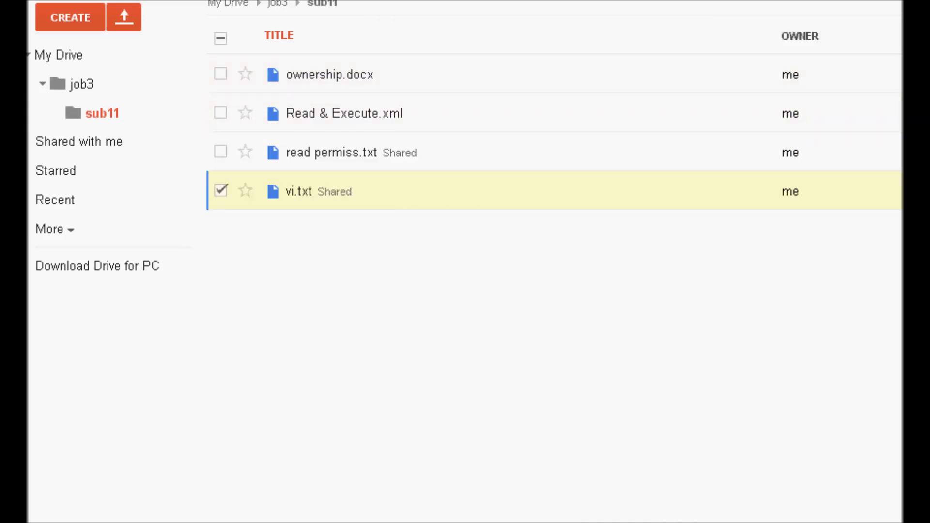